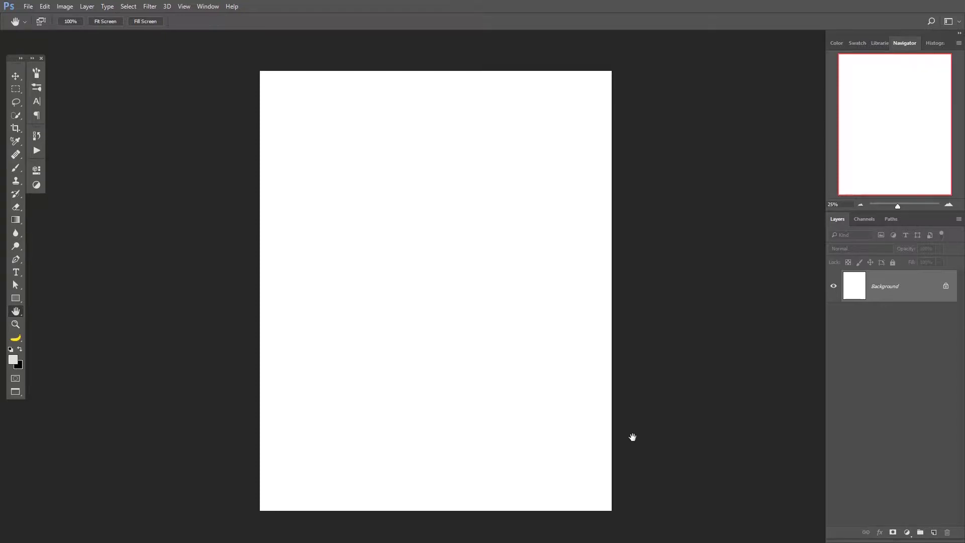
Draw an 880 × 880 px square shape near the centre of the blank page and fill it with medium grey.
click(15, 298)
drag(366, 233, 516, 365)
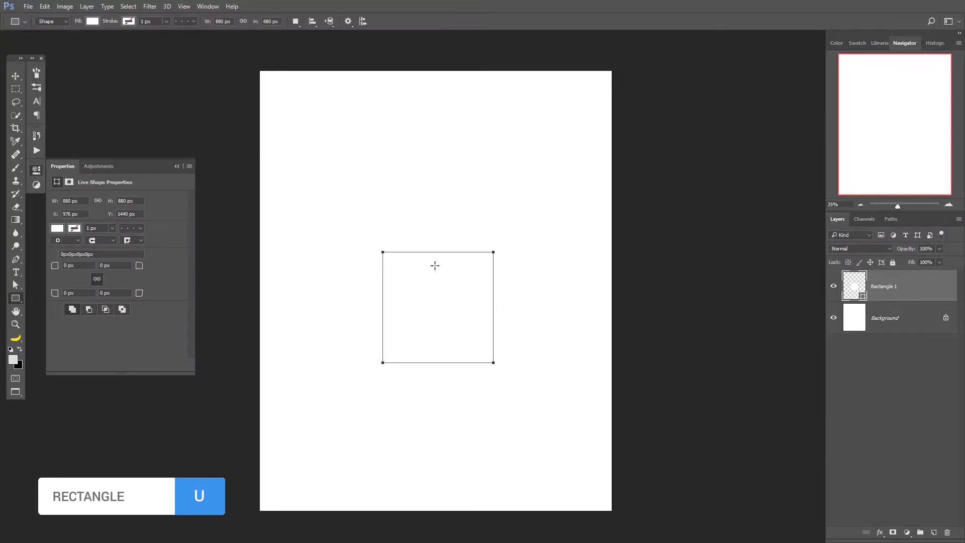
click(58, 229)
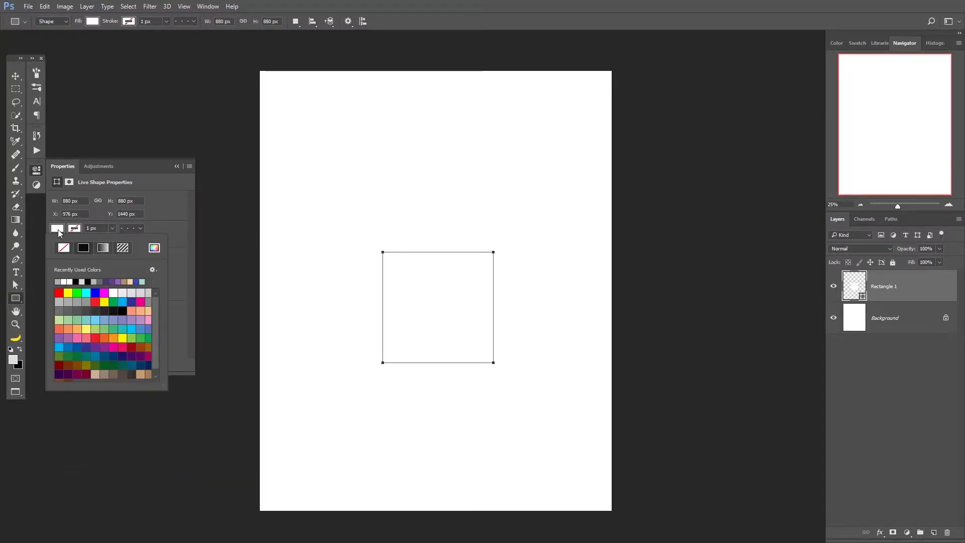
click(74, 302)
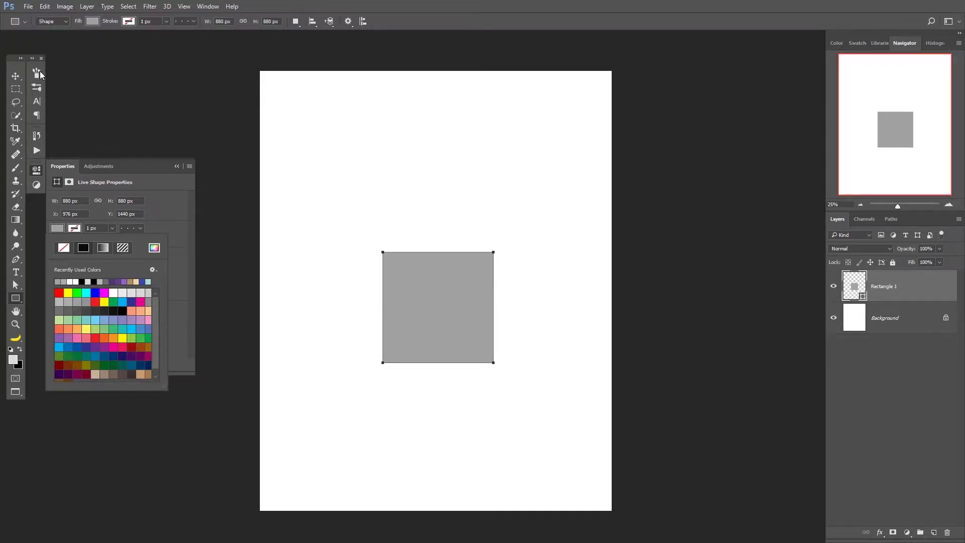
click(15, 76)
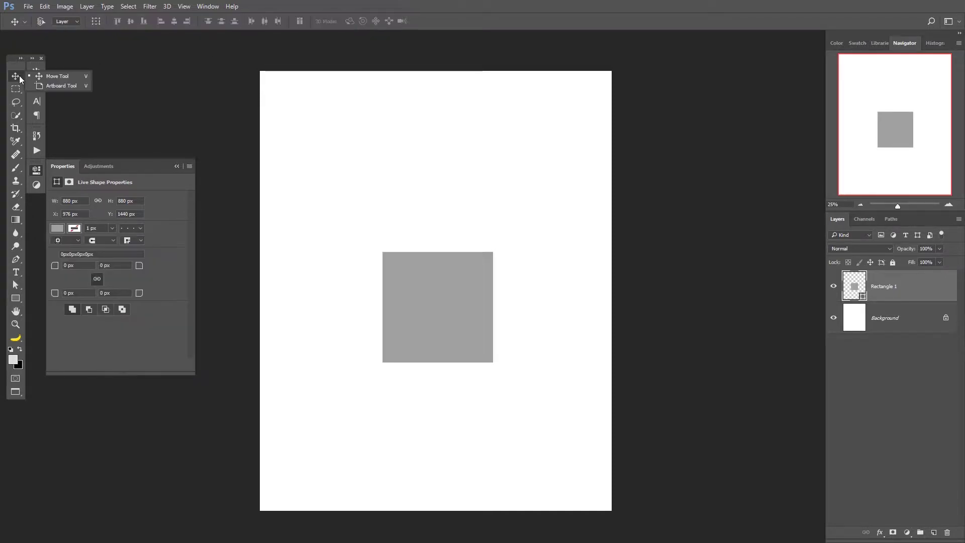
click(38, 174)
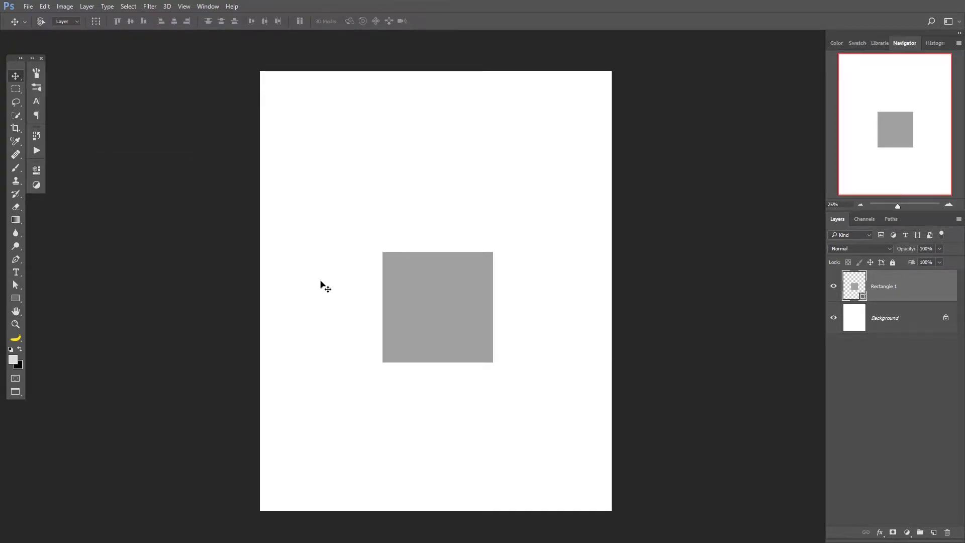
Create a new 3D extrusion from the Rectangle 1 layer and accept the switch to the 3D workspace.
right_click(921, 287)
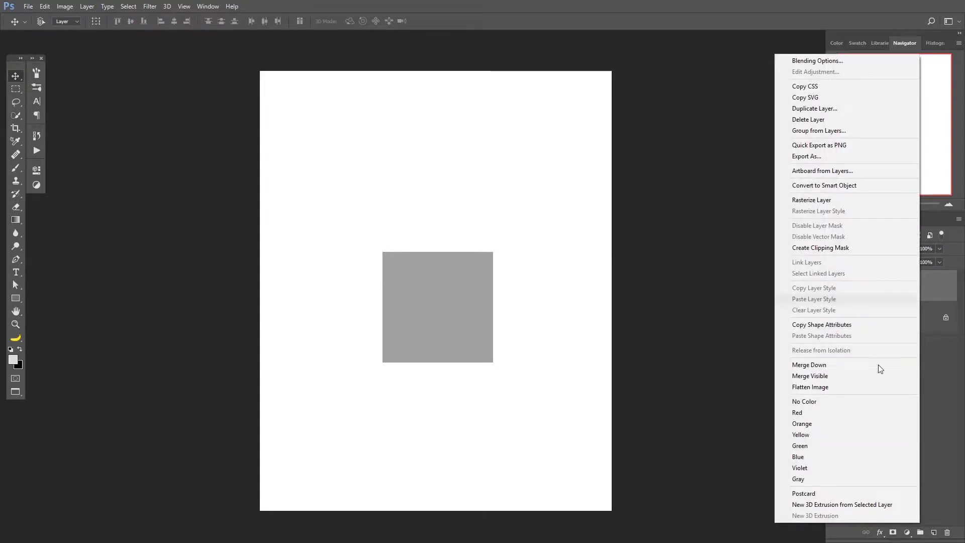
click(862, 505)
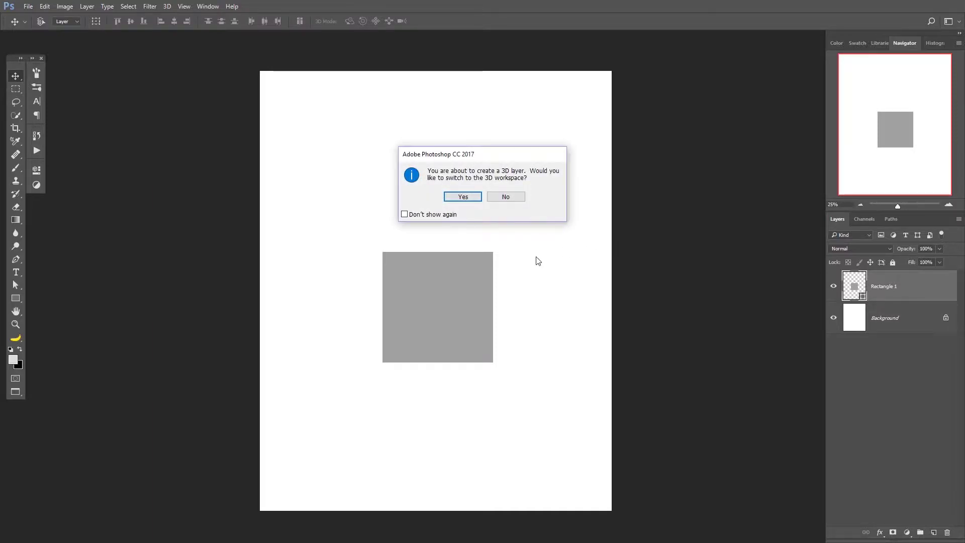
click(470, 197)
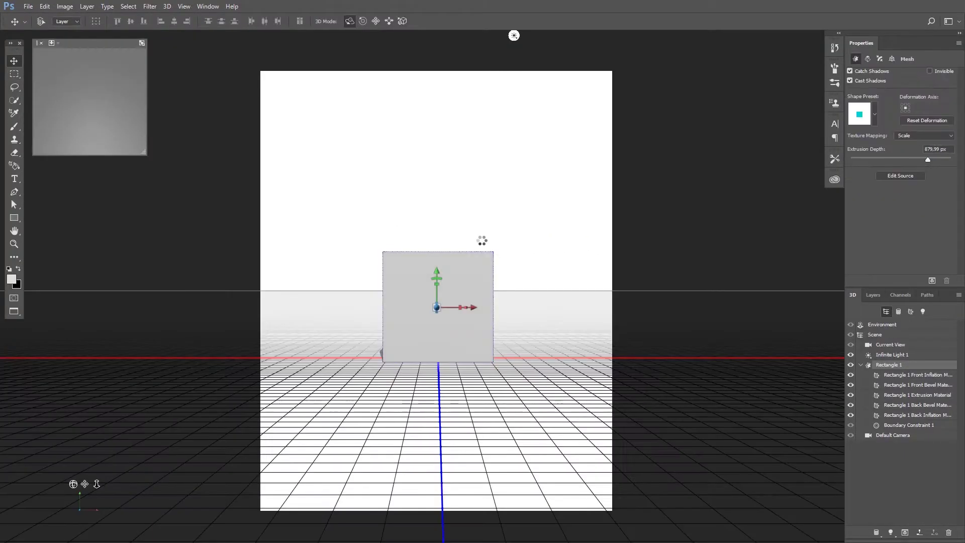
Orbit the scene's 3D camera so the cube is seen from above at one corner.
click(349, 21)
click(894, 336)
drag(366, 272, 256, 274)
drag(395, 300, 261, 190)
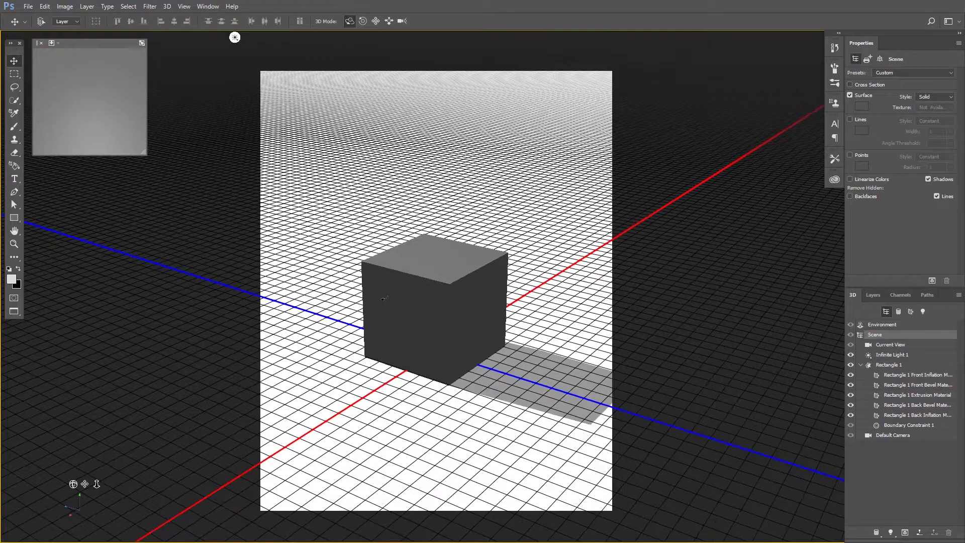
Adjust the scene camera by rolling and sliding it, and zoom in on the cube.
click(362, 21)
mouse_move(440, 233)
mouse_down()
mouse_move(382, 226)
mouse_move(470, 233)
mouse_move(441, 237)
mouse_up()
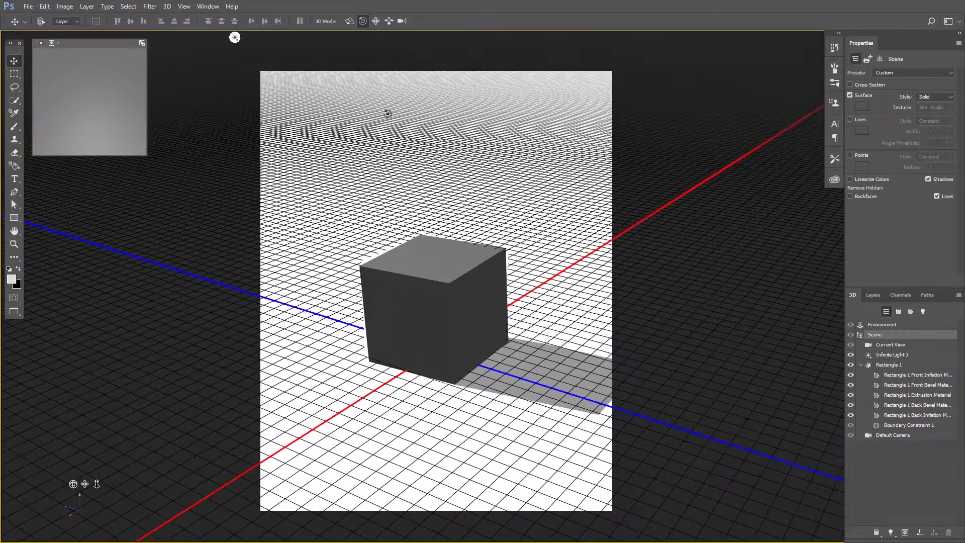
drag(427, 249, 468, 243)
click(391, 23)
drag(491, 243, 474, 166)
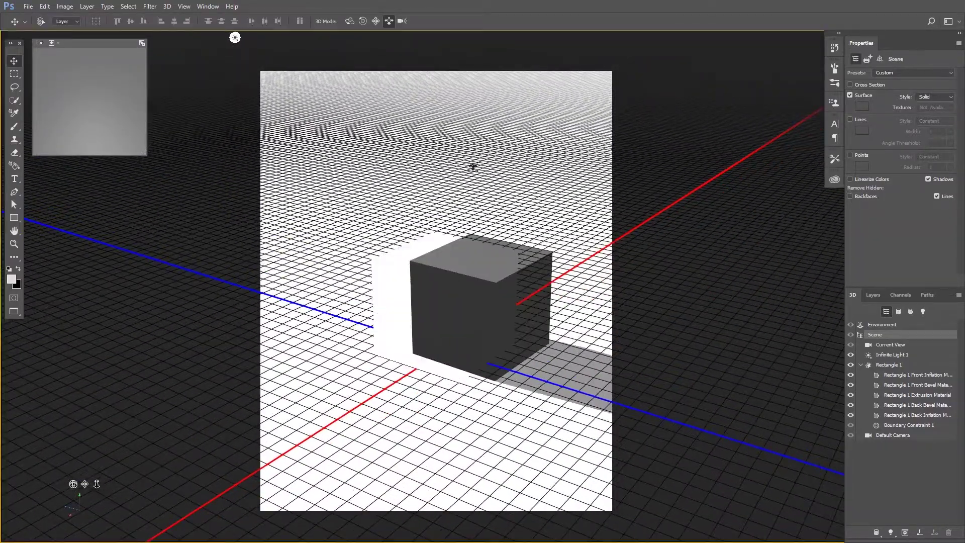
click(401, 21)
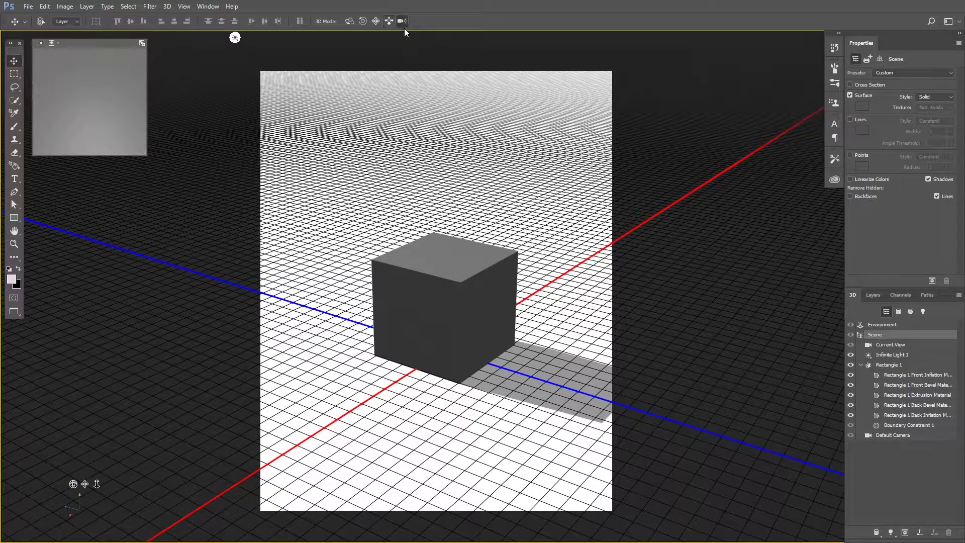
drag(533, 316, 532, 242)
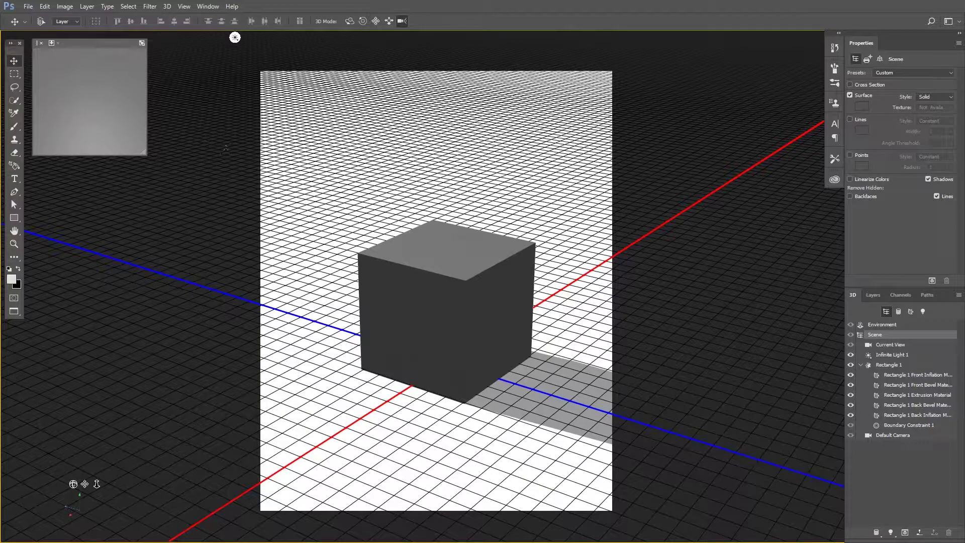
Hide the 3D ground grid and overlays, and show them again.
click(13, 232)
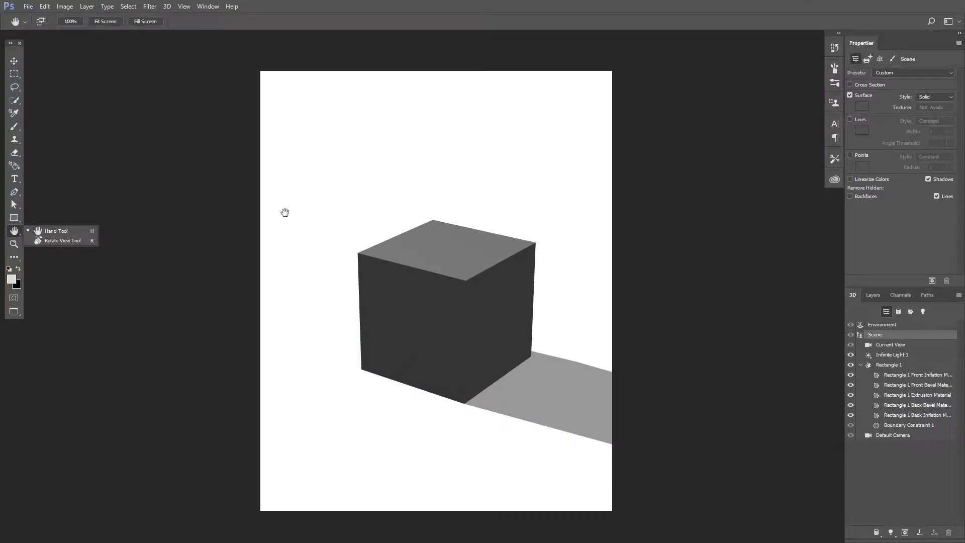
click(15, 62)
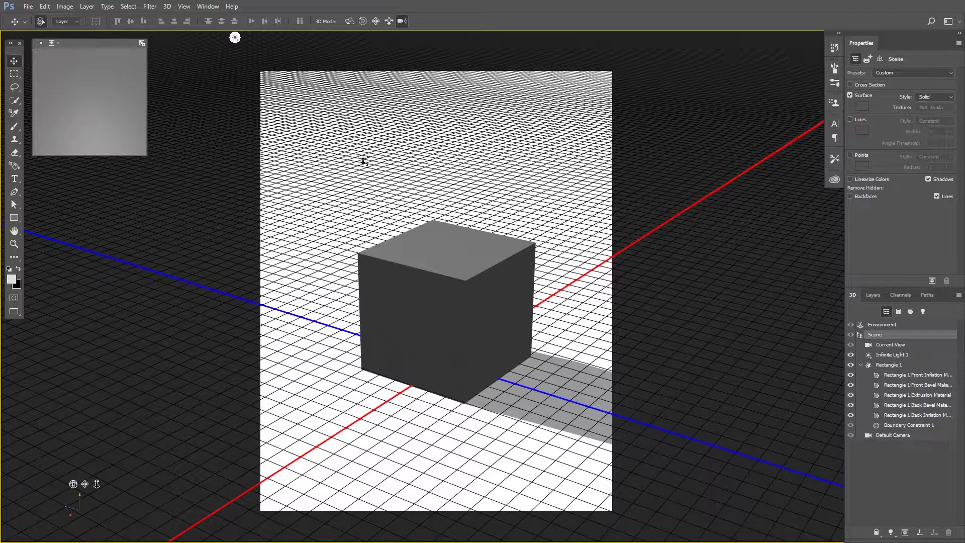
key(ctrl+h)
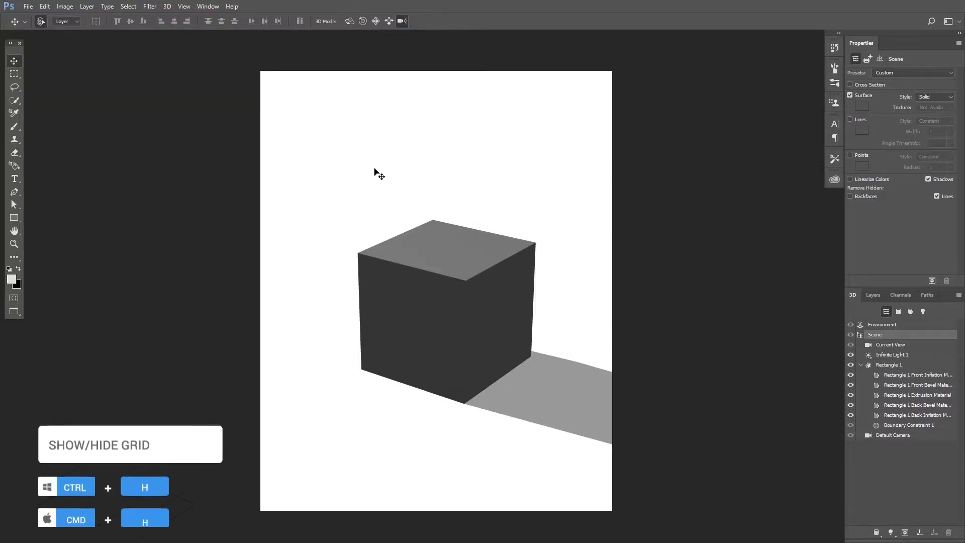
key(ctrl+h)
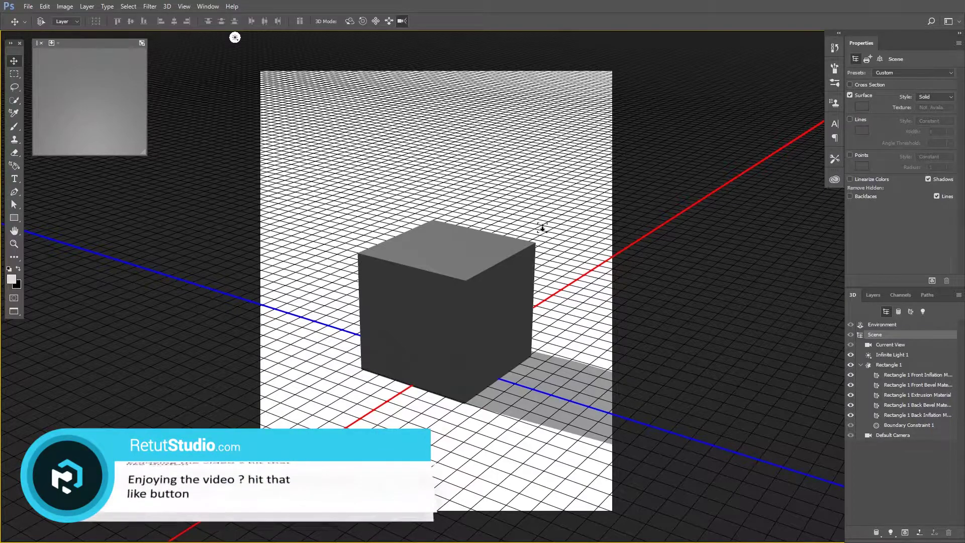
Select the Rectangle 1 mesh, tilt it by rotating and rolling, and lift it above the ground plane.
click(888, 365)
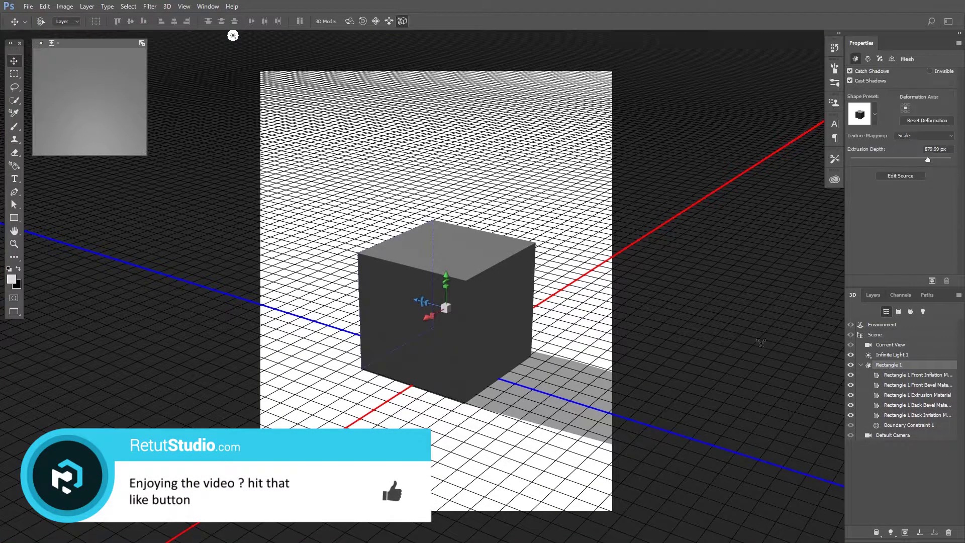
click(352, 22)
drag(467, 262, 472, 166)
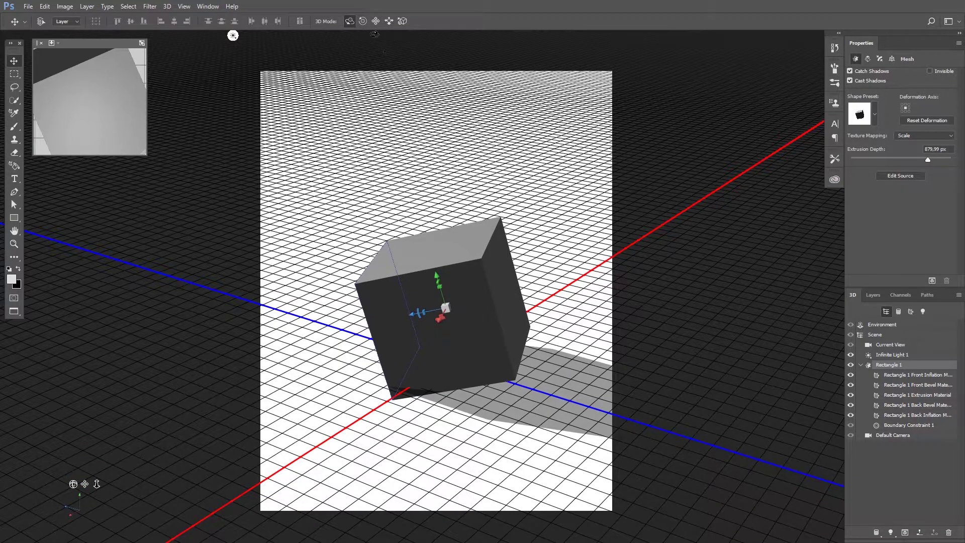
click(363, 20)
drag(476, 220, 460, 124)
click(376, 21)
drag(451, 215, 407, 130)
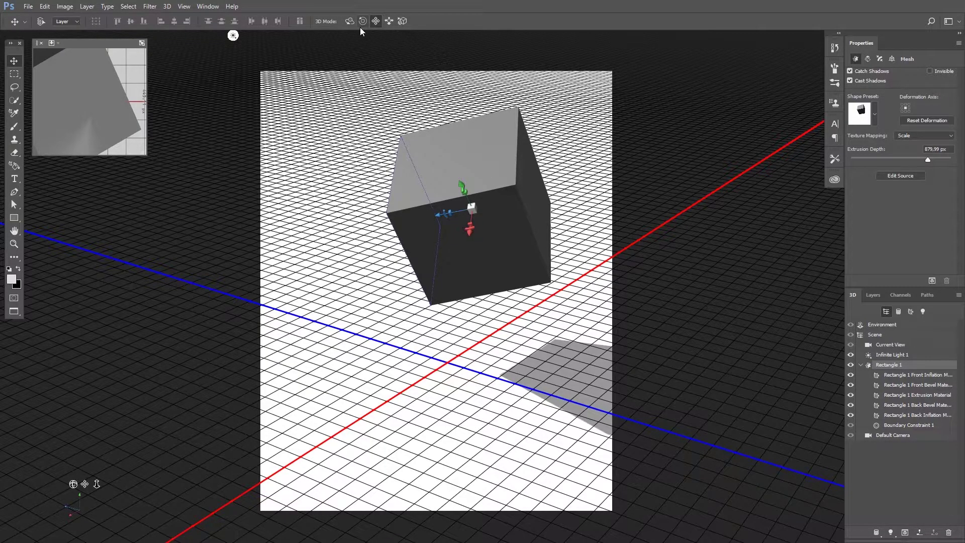
Cycle through the 3D transform modes and turn the raised cube slightly.
key(shift+v)
key(shift+v)
key(shift+v)
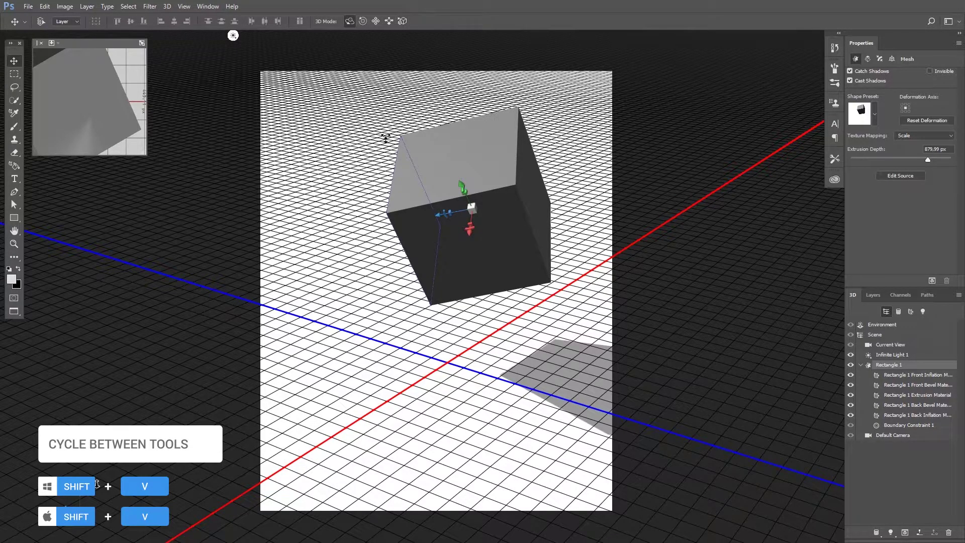
drag(455, 157, 498, 132)
key(shift+v)
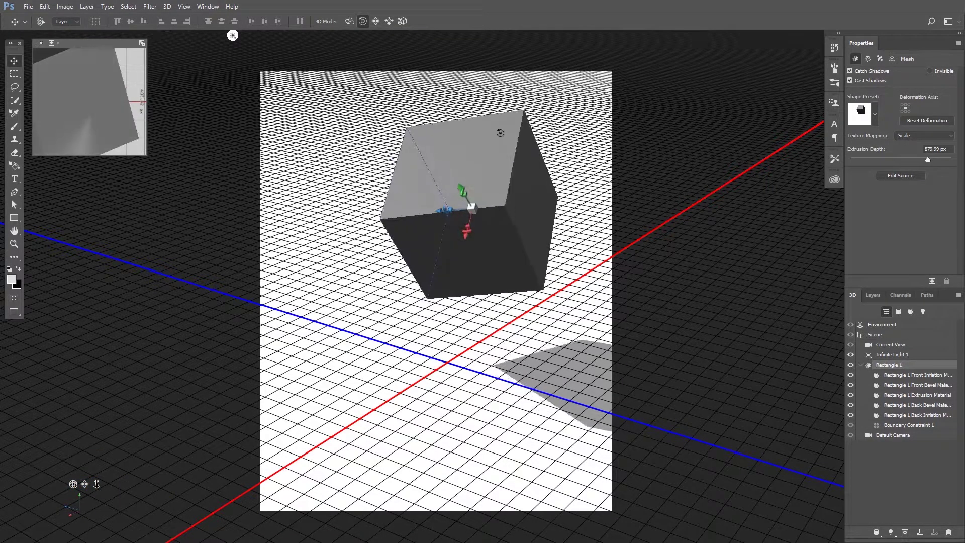
key(shift+v)
key(shift+v)
key(shift+v)
key(shift+v)
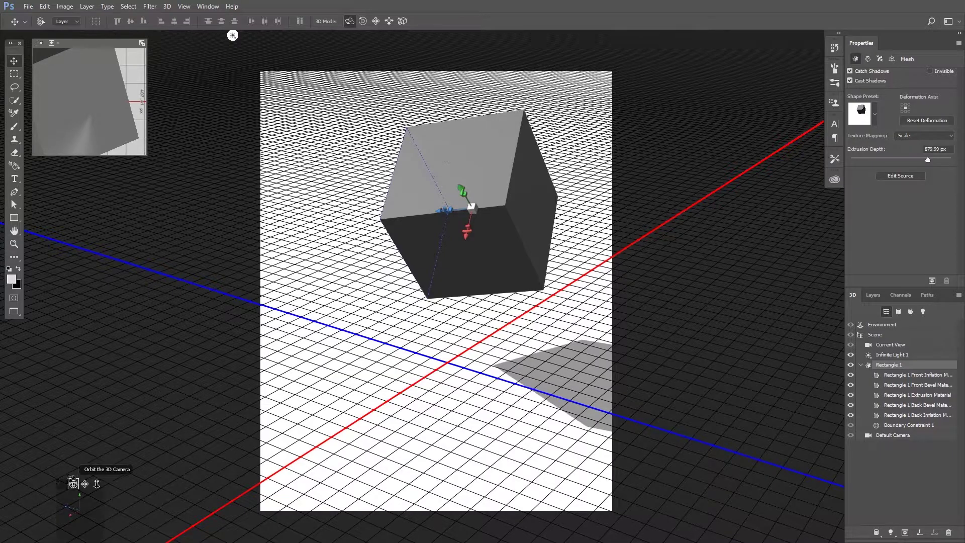
Reset the Rectangle 1 mesh's coordinates and move the cube to the ground plane.
drag(73, 483, 116, 469)
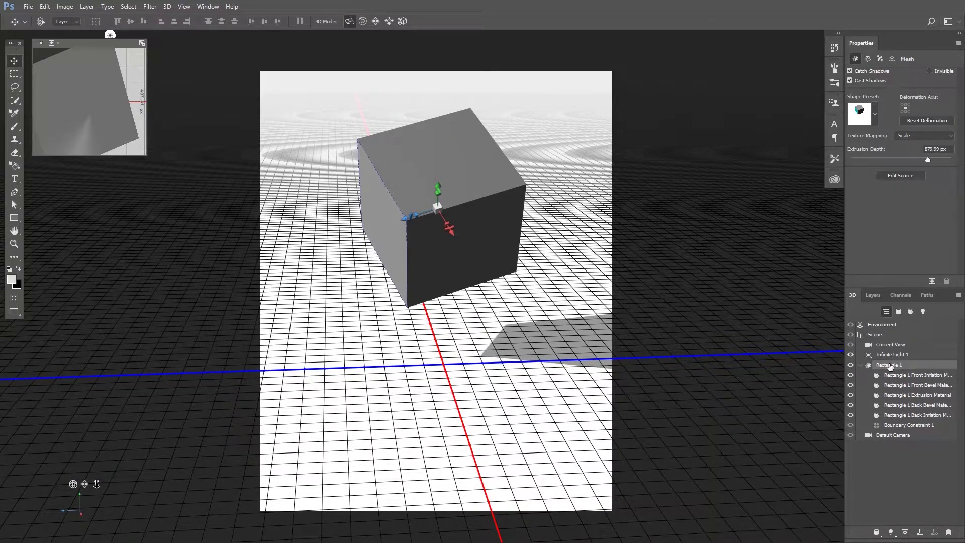
drag(72, 483, 117, 454)
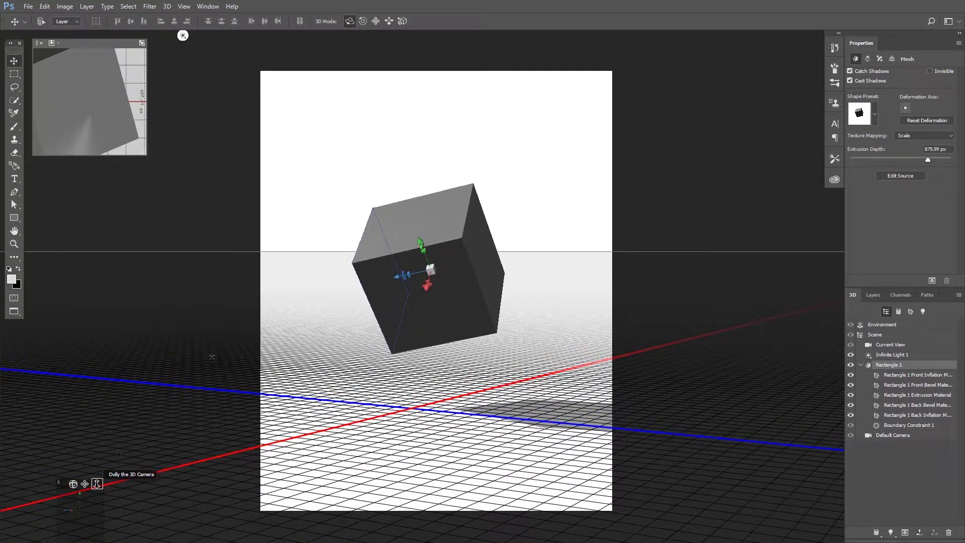
click(891, 60)
click(904, 144)
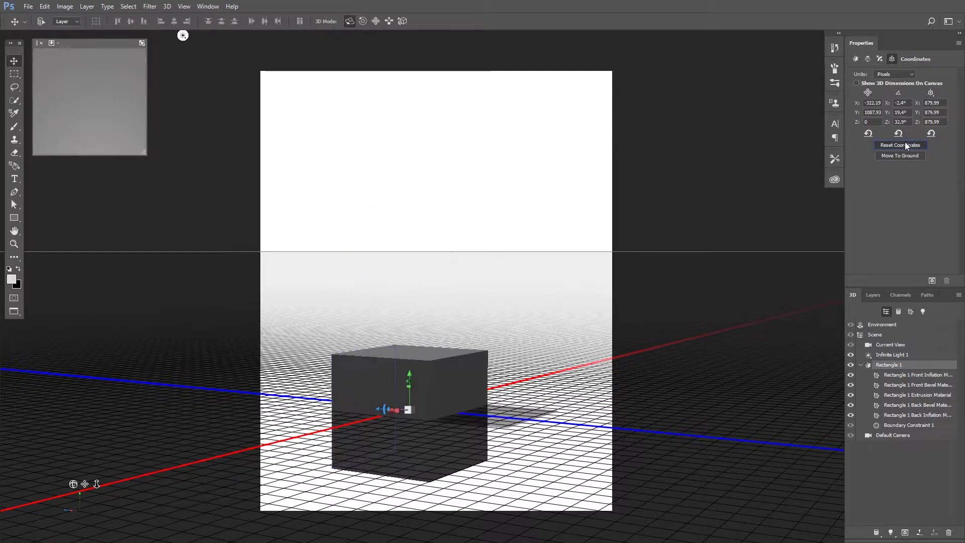
click(906, 156)
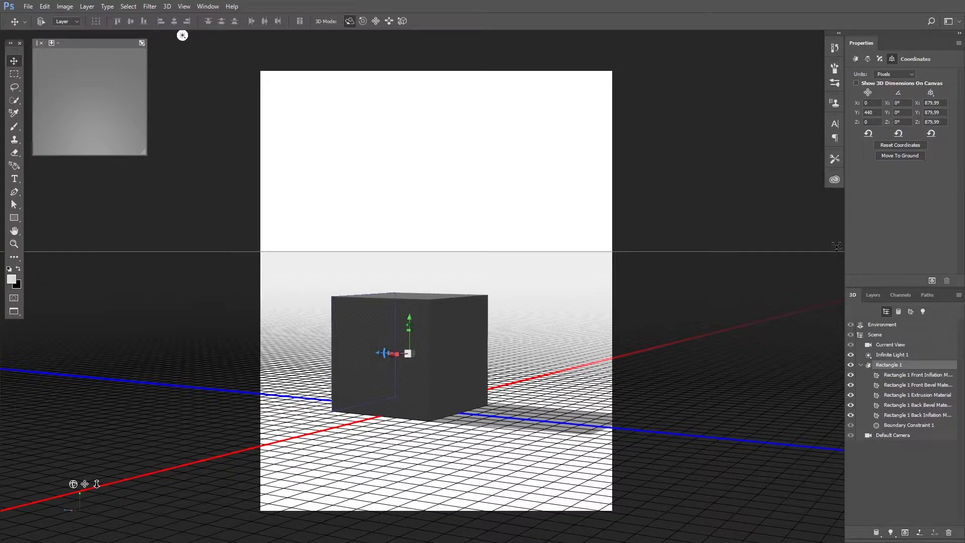
Restore the default camera and orbit it to view the Rectangle 1 mesh from above at an angle.
click(894, 435)
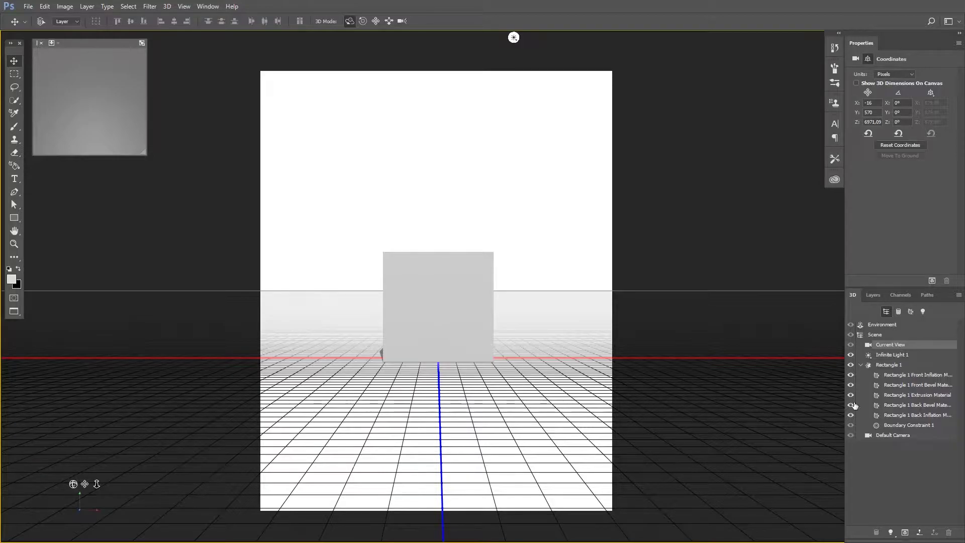
click(887, 365)
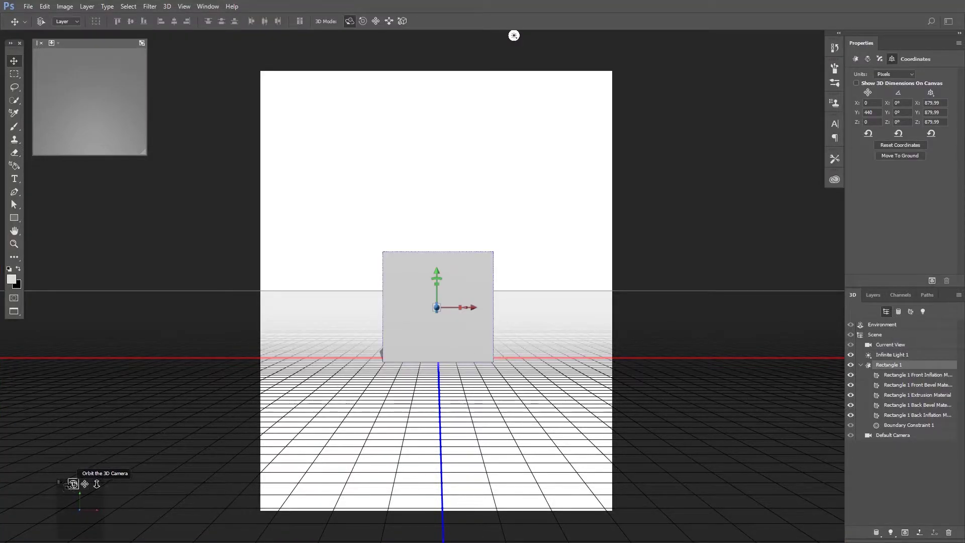
drag(73, 483, 93, 541)
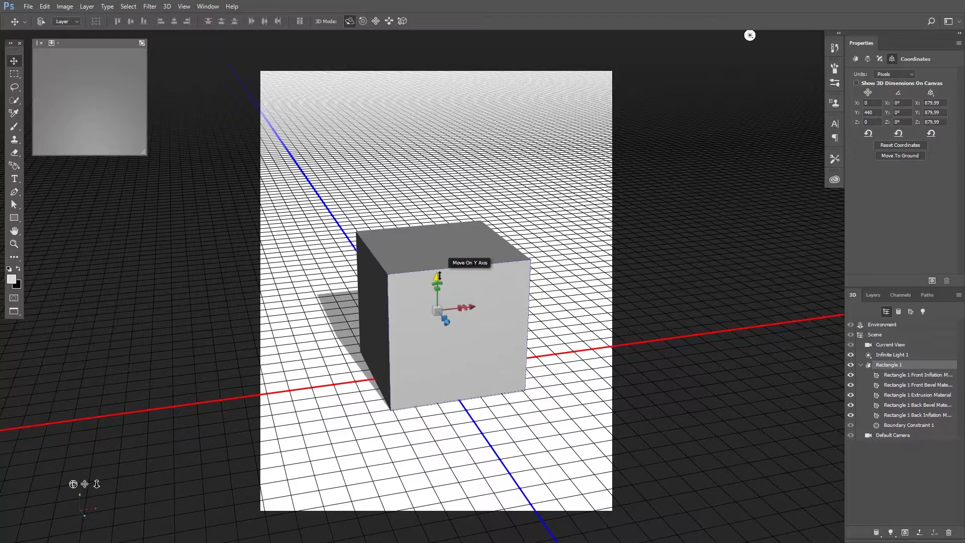
Raise the cube along its Y axis to about 735 px and rotate it about -22° around Z.
drag(439, 275, 442, 205)
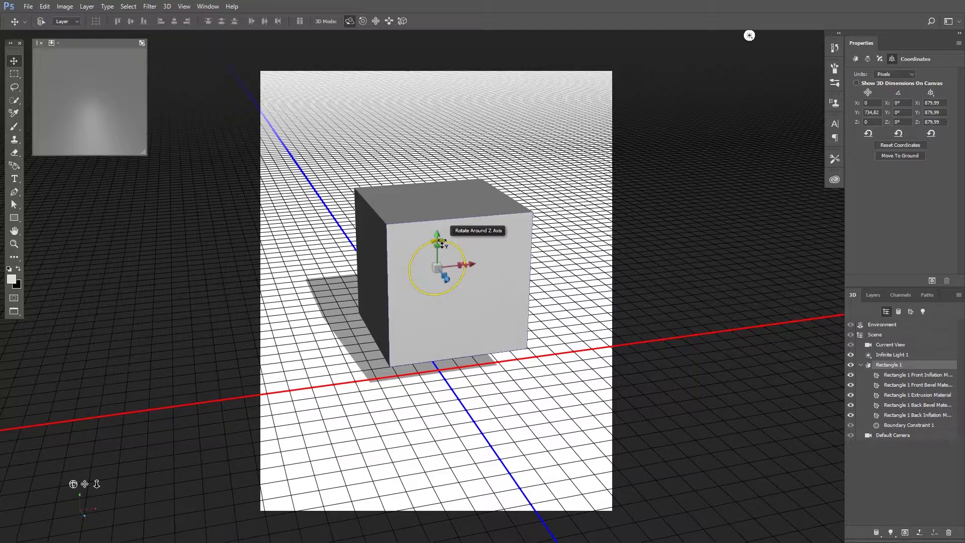
drag(442, 243, 458, 257)
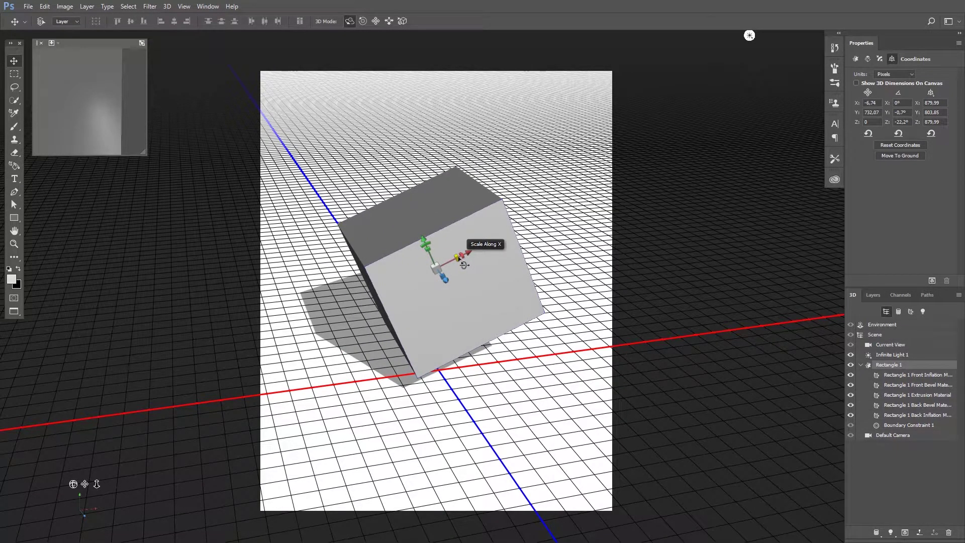
Stretch the cube along X to about 1052 px and scale it down uniformly to about 888 × 679 × 743 px.
drag(463, 265, 492, 247)
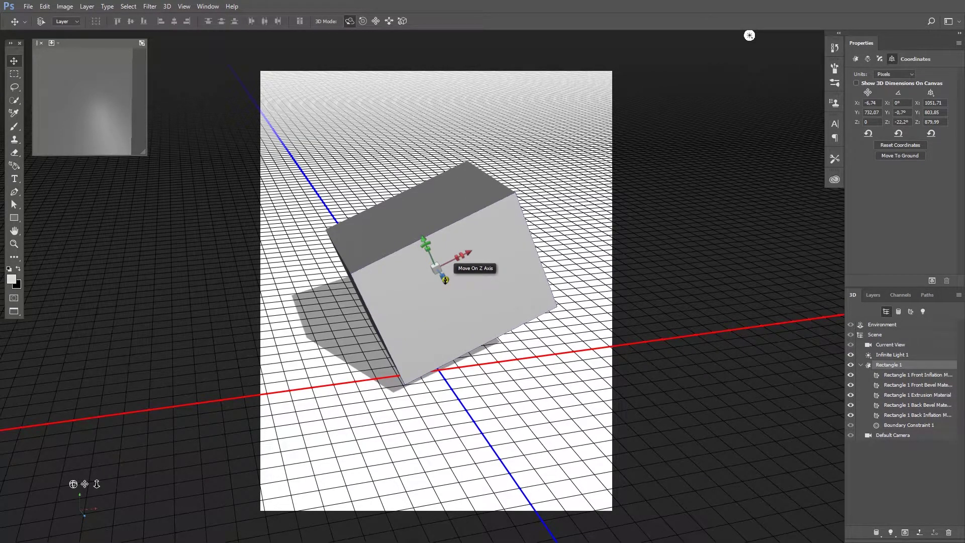
drag(73, 484, 116, 482)
drag(475, 273, 457, 252)
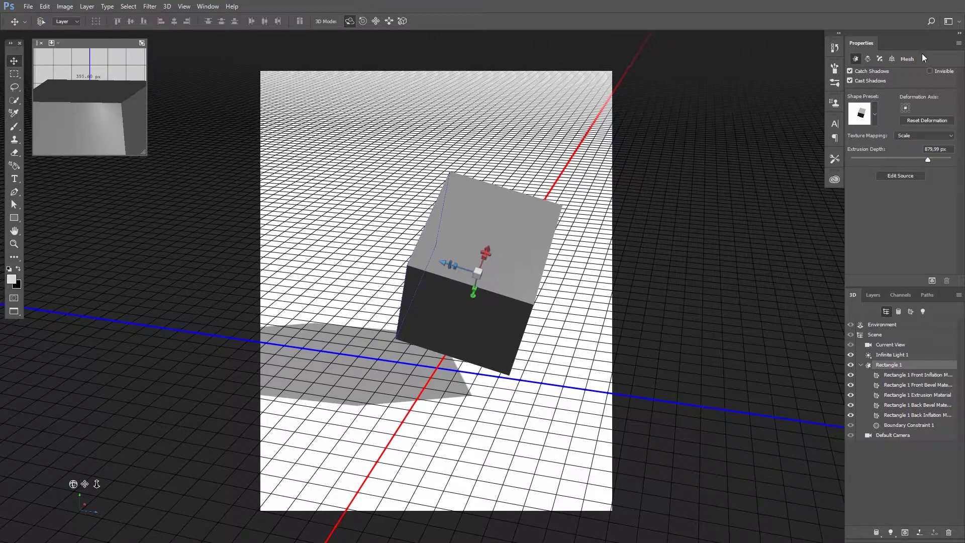
Set the cube's rotation coordinates to 12° around Y and -5° around Z.
click(892, 59)
drag(887, 112, 857, 133)
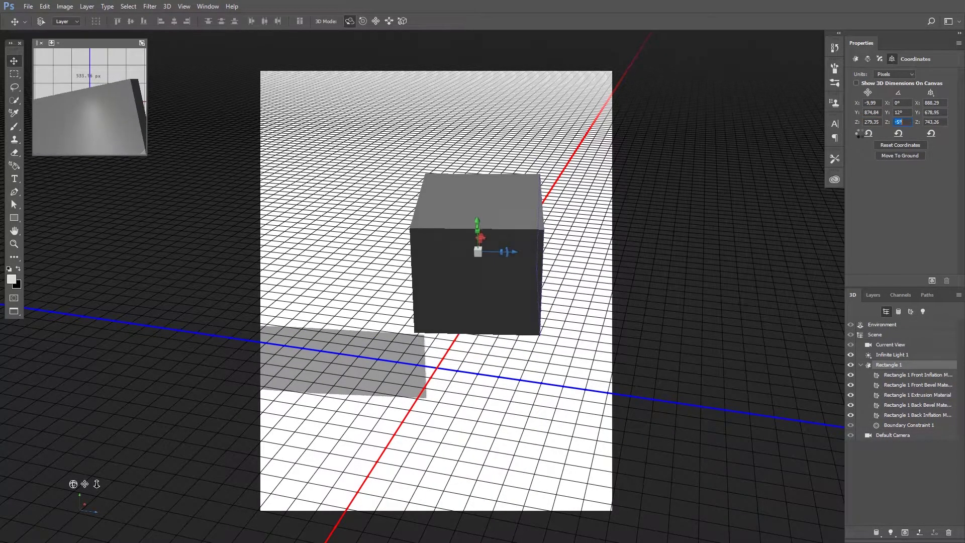
Reset all of the cube's coordinates and move it up to rest on the ground plane.
text(-5,1)
key(Return)
click(904, 146)
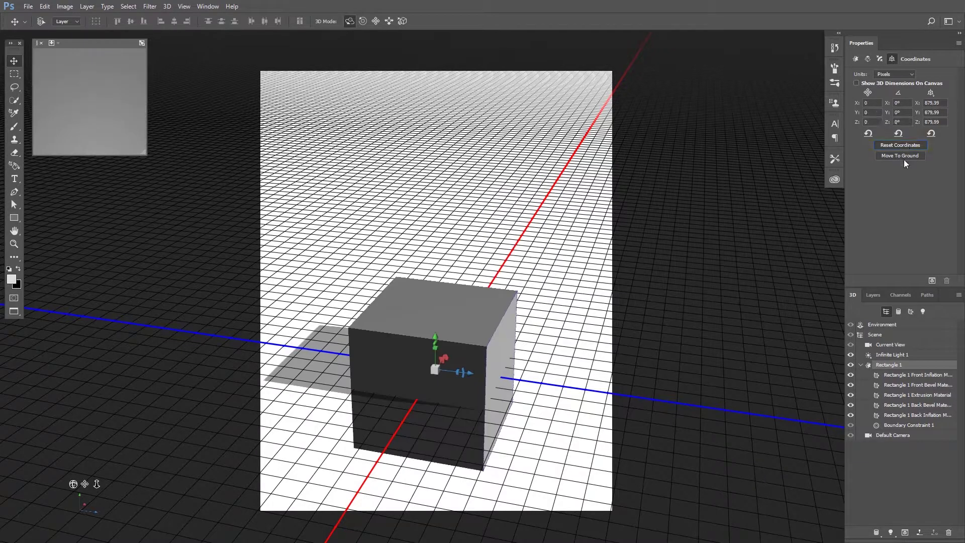
click(905, 155)
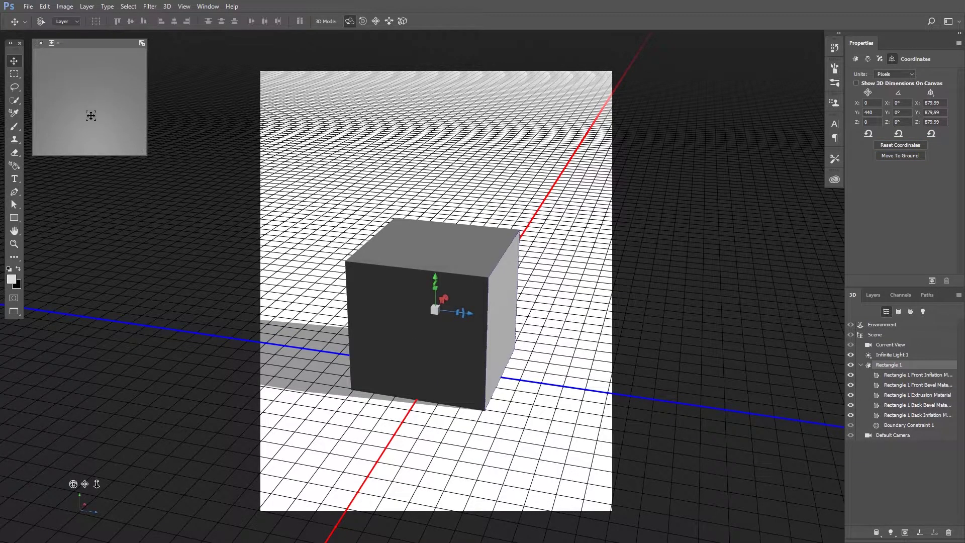
Set the secondary view to Default, trying Bottom and another preset view, and swap it with the main view and back.
click(51, 44)
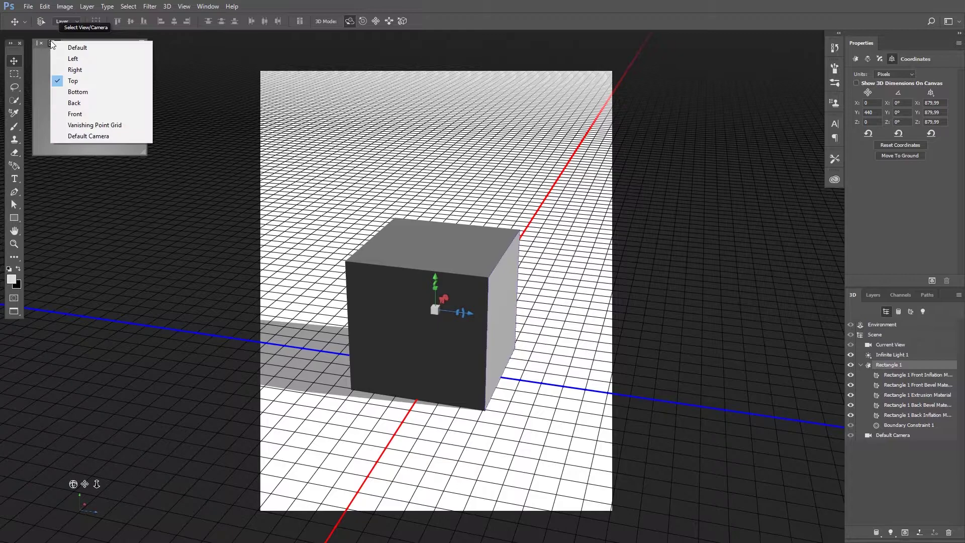
click(76, 49)
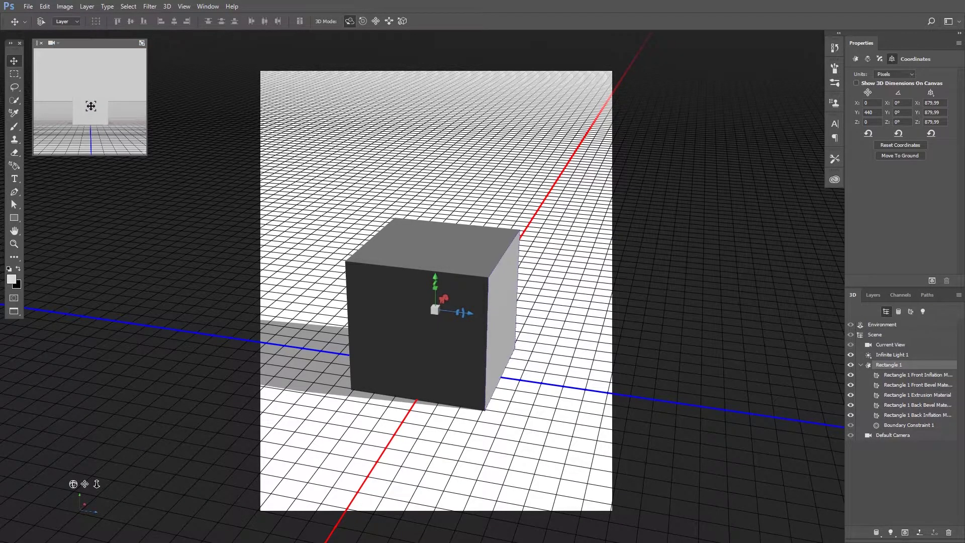
click(55, 45)
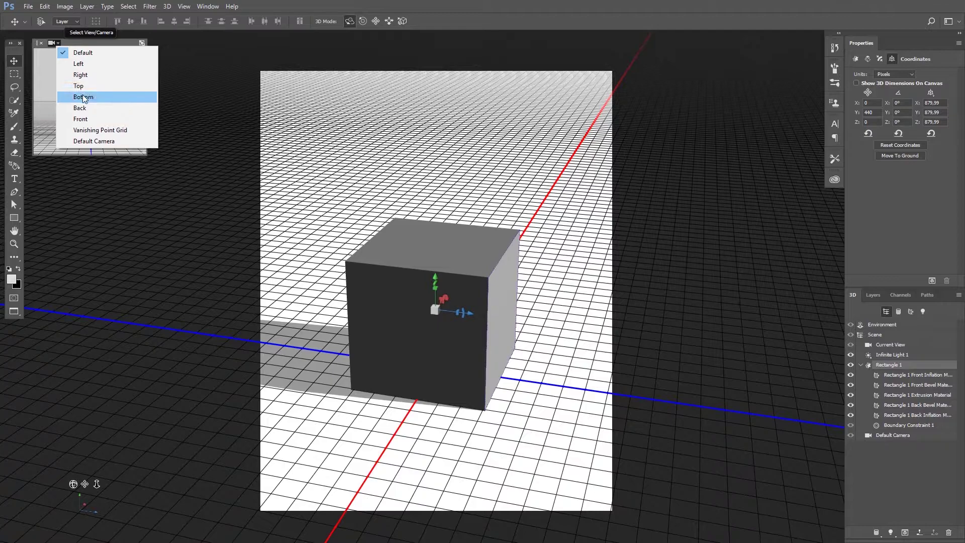
click(78, 95)
click(56, 44)
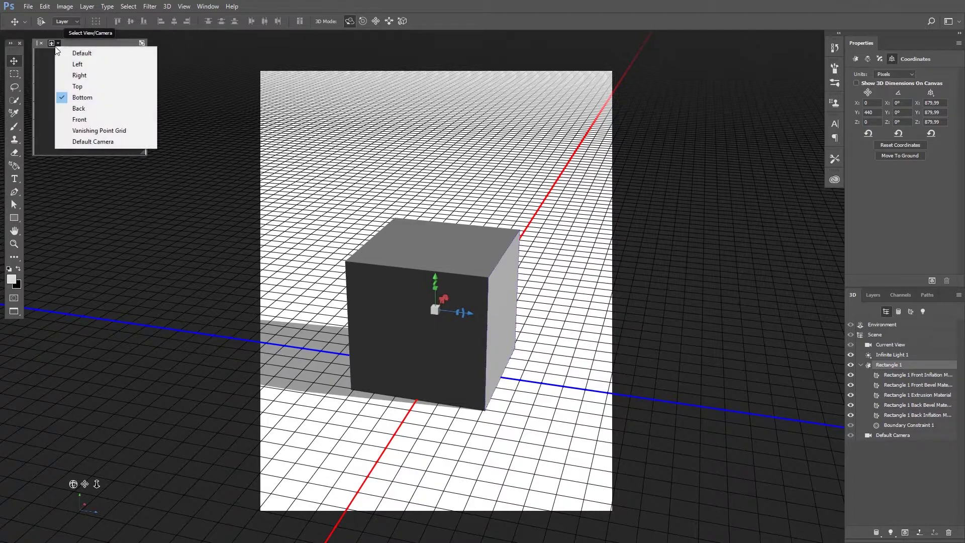
click(79, 125)
click(55, 44)
click(59, 52)
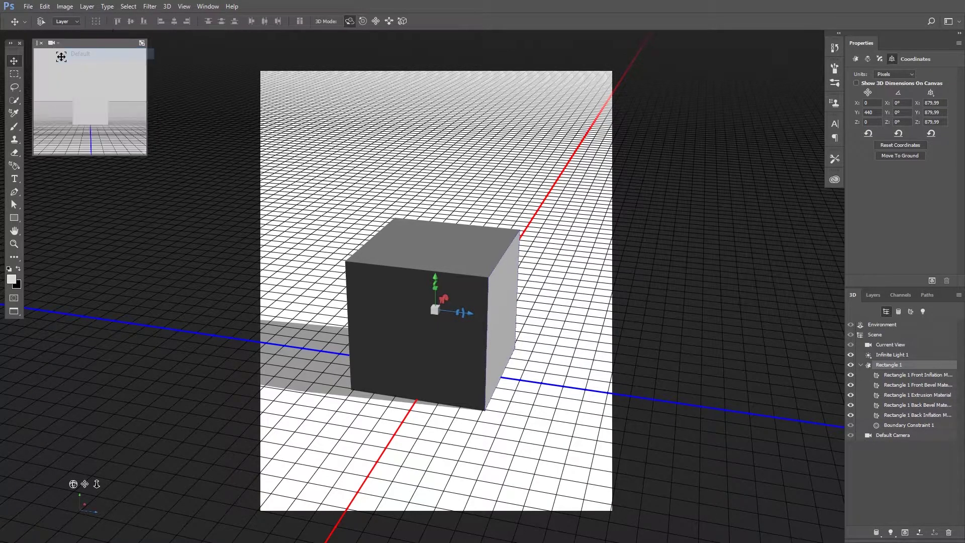
click(142, 44)
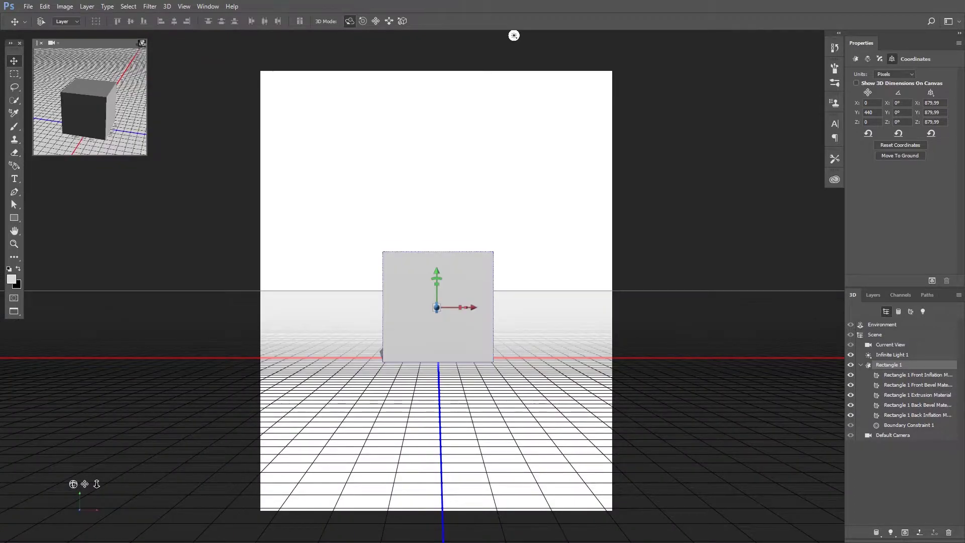
click(142, 43)
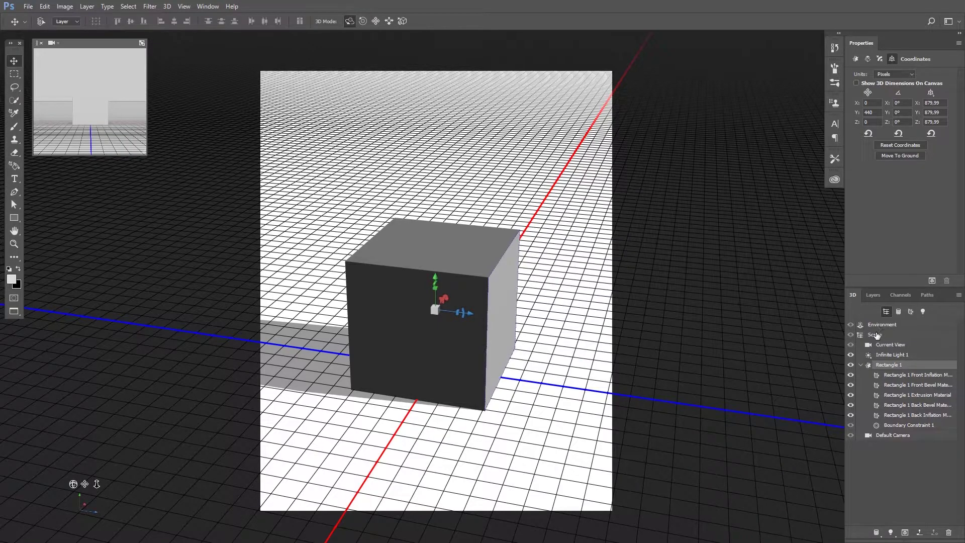
Re-aim Infinite Light 1 so it lights the cube's dark side, and set its intensity to 131% with Shadow kept on.
click(887, 355)
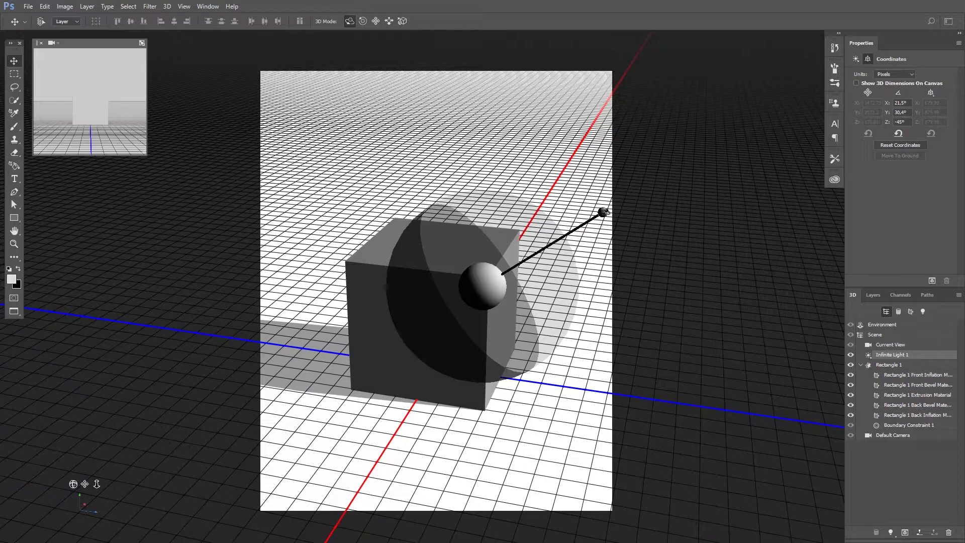
mouse_move(603, 212)
mouse_down()
mouse_move(581, 34)
mouse_move(405, 334)
mouse_move(564, 300)
mouse_move(538, 304)
mouse_move(536, 37)
mouse_move(701, 36)
mouse_move(553, 235)
mouse_move(572, 236)
mouse_move(533, 224)
mouse_move(545, 224)
mouse_up()
click(855, 60)
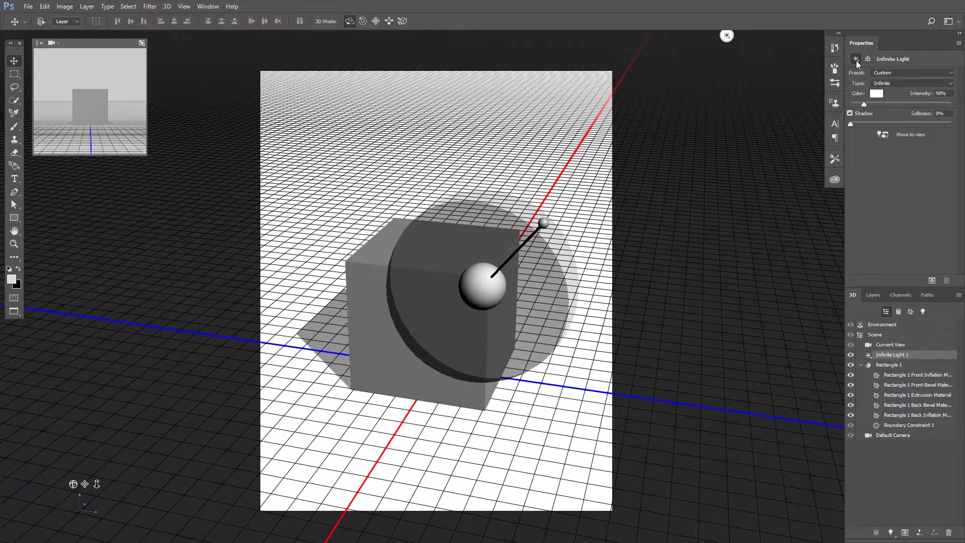
click(850, 113)
drag(854, 122, 868, 104)
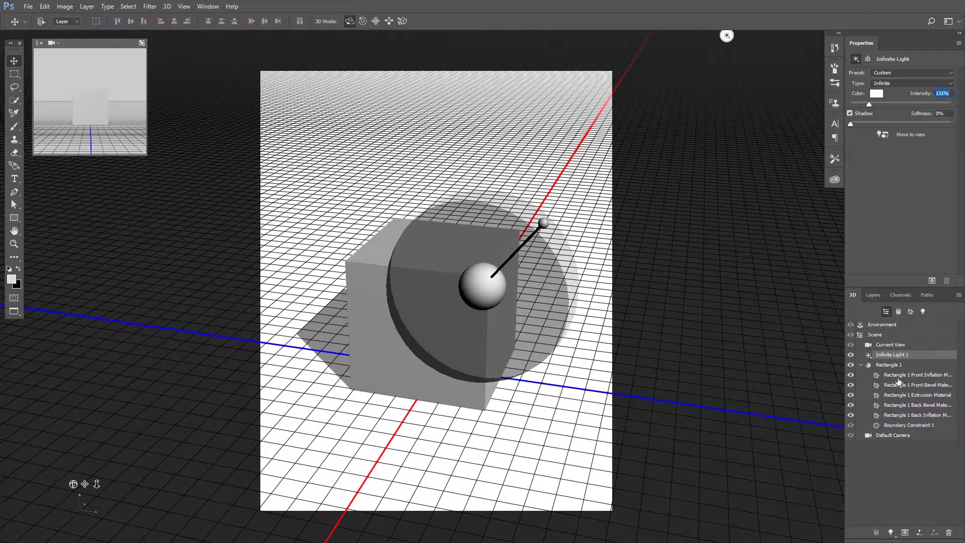
Try a glossy blue preset on the Rectangle 1 Front Inflation Material and replace it with the plain black preset.
click(896, 375)
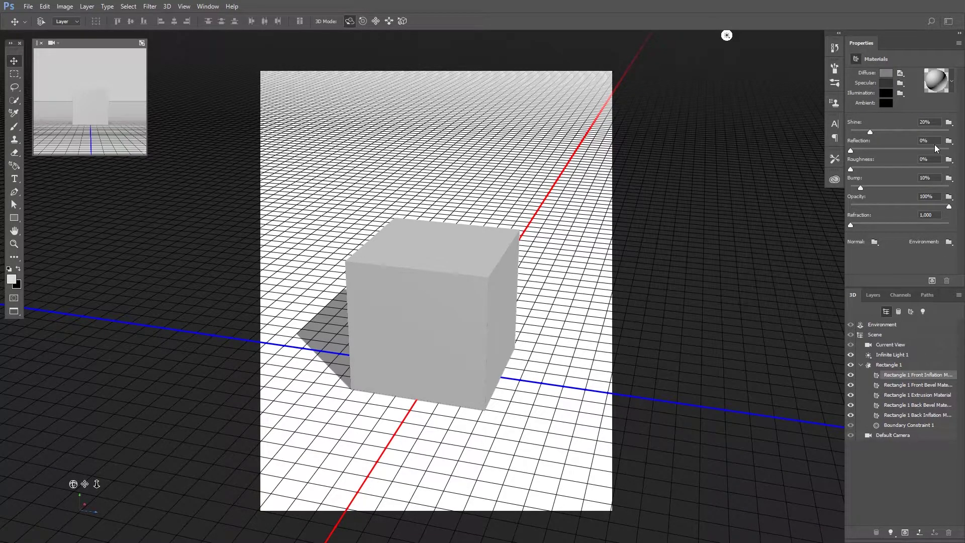
click(951, 79)
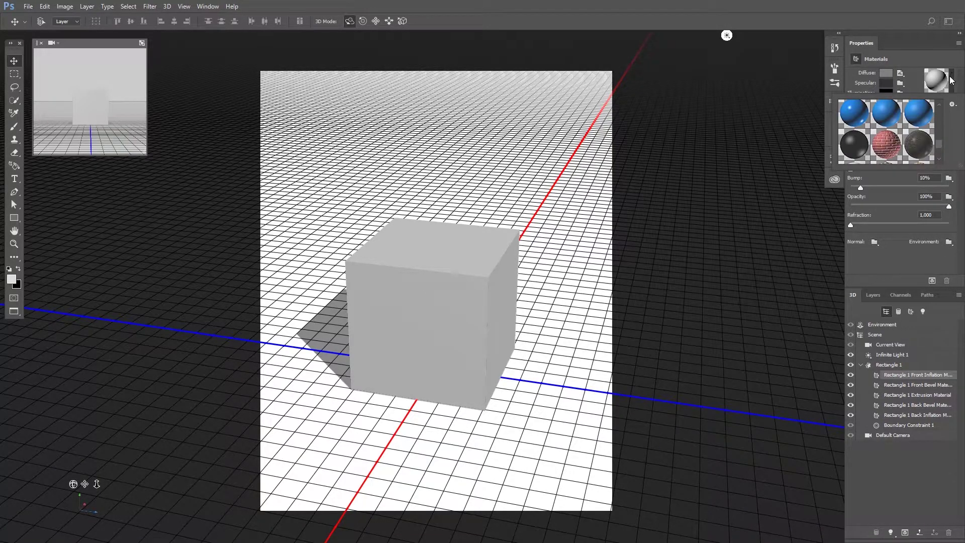
click(855, 118)
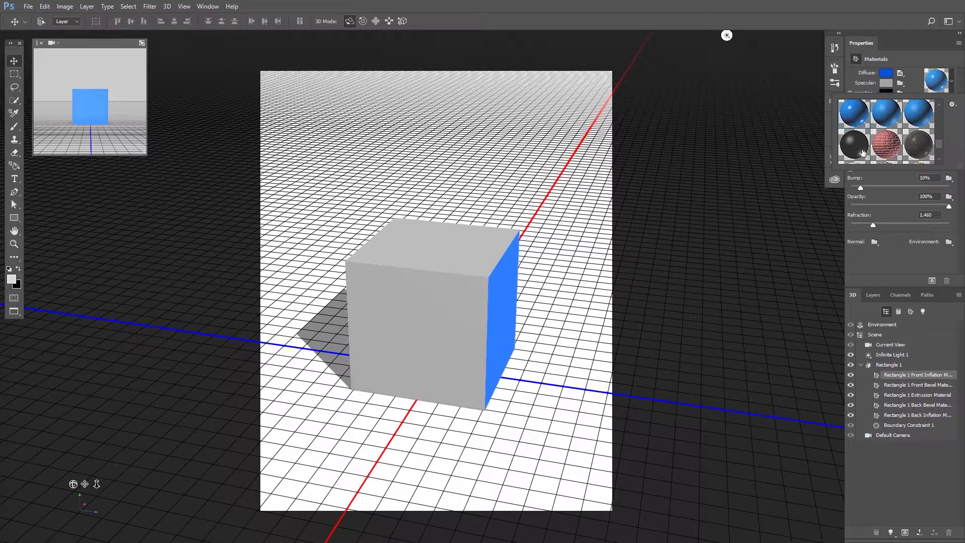
click(859, 149)
click(919, 63)
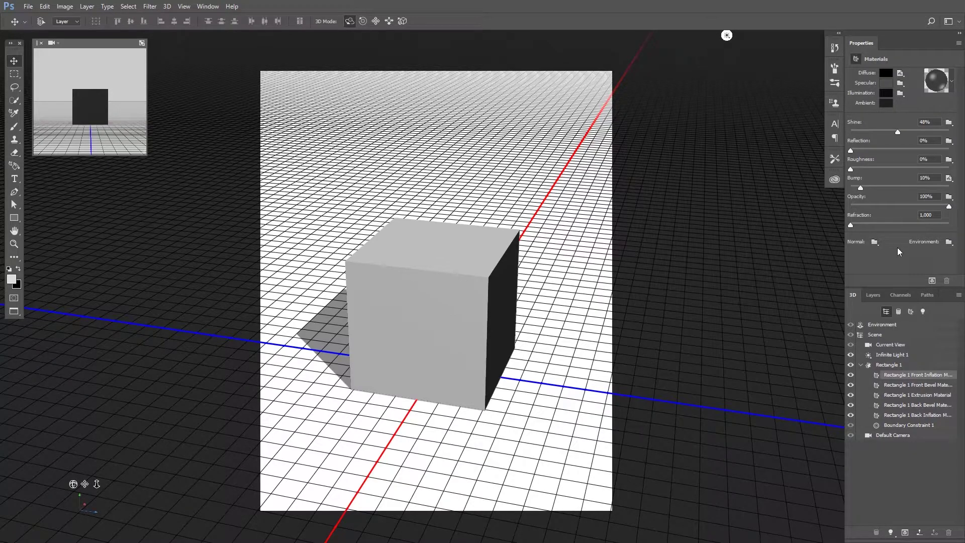
Examine the cube's front bevel and extrusion materials and the scene elements filtered by materials, lights and meshes, returning to the Extrusion Material in the whole scene.
click(903, 386)
click(903, 395)
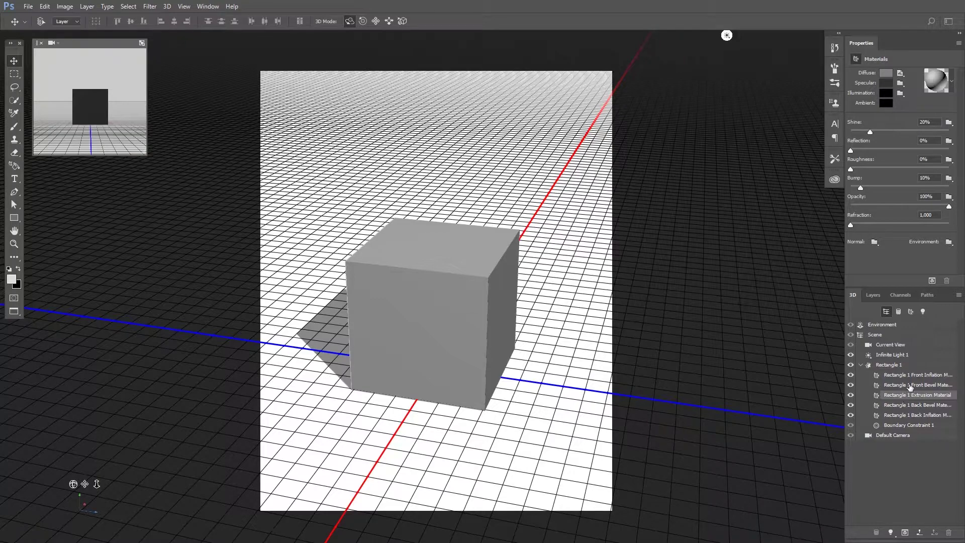
click(910, 312)
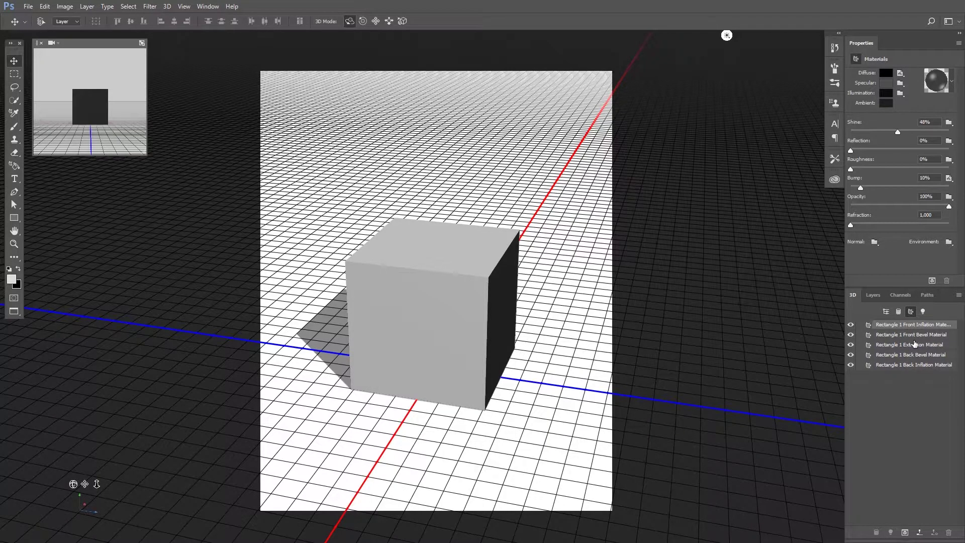
click(922, 312)
click(912, 334)
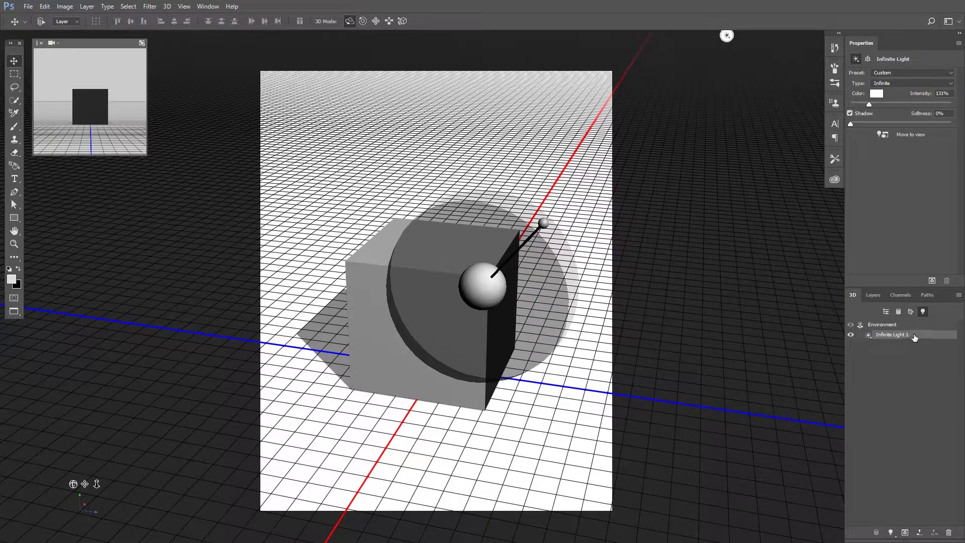
click(897, 312)
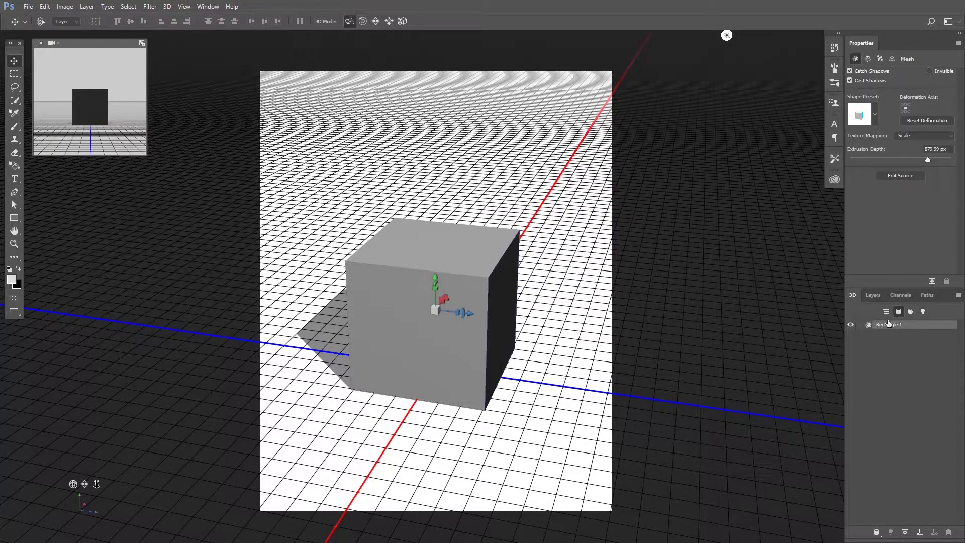
click(886, 312)
click(900, 395)
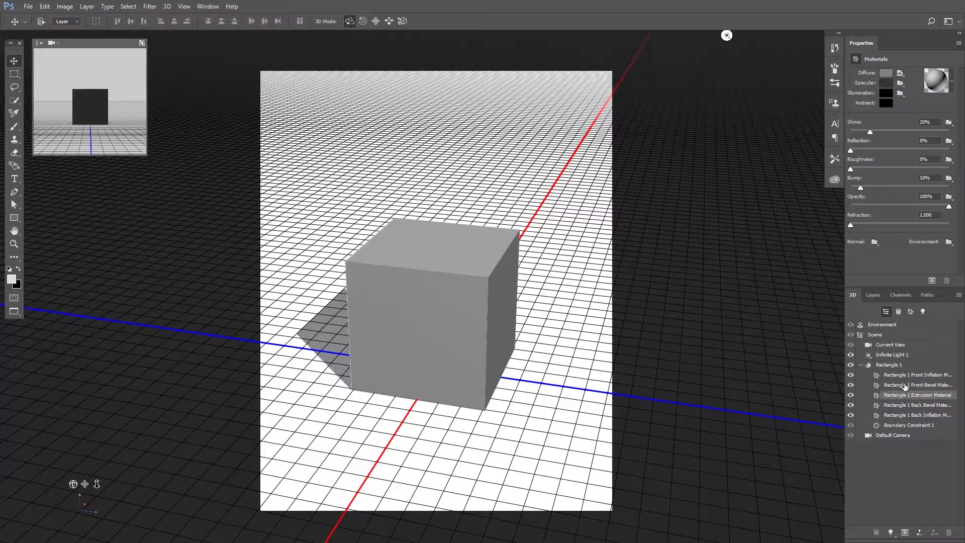